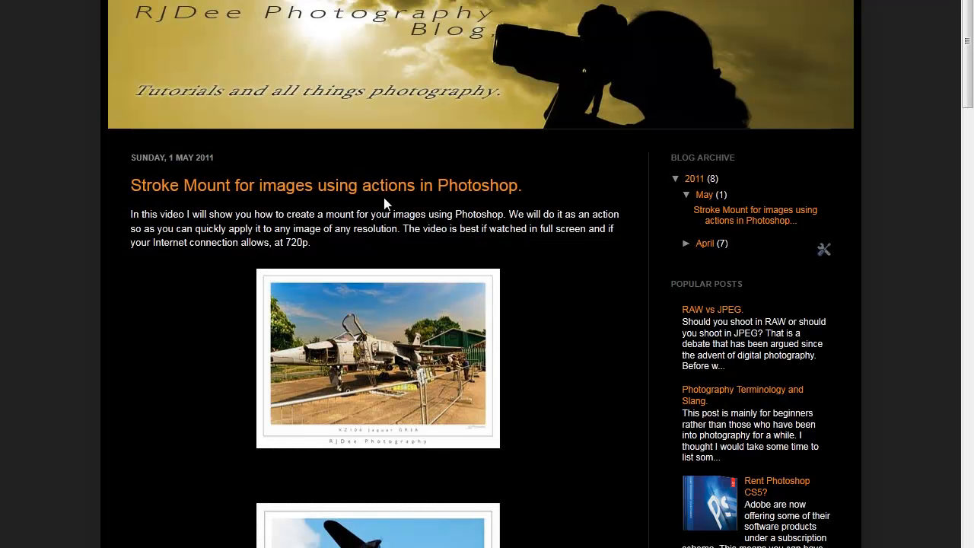
- Look through the example mounted images in the blog post on the stroke mount
scroll(583, 279, down, 8)
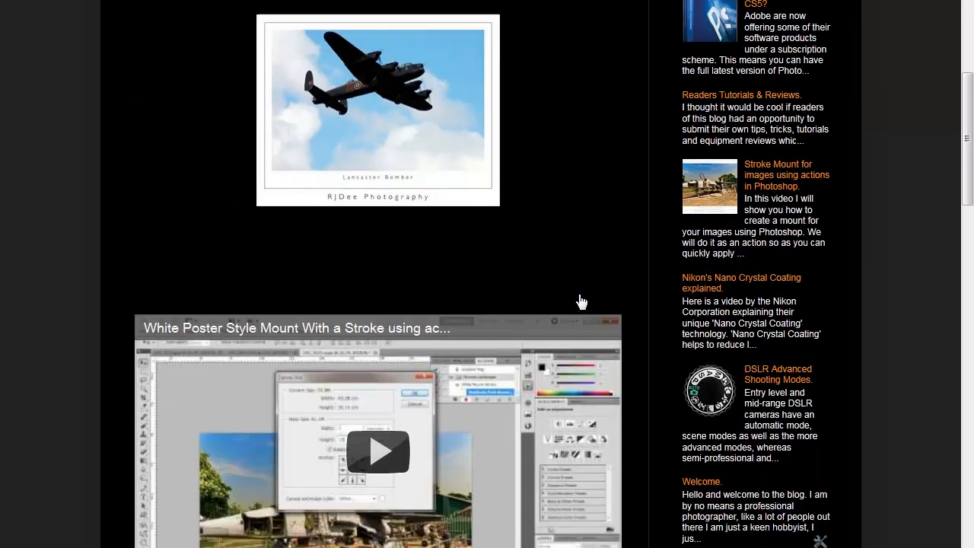
scroll(431, 351, up, 8)
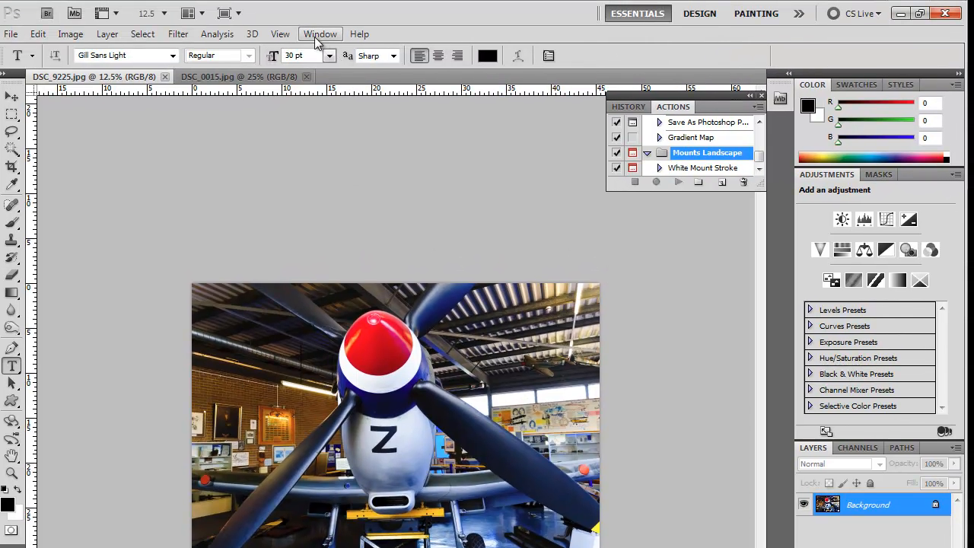
click(320, 34)
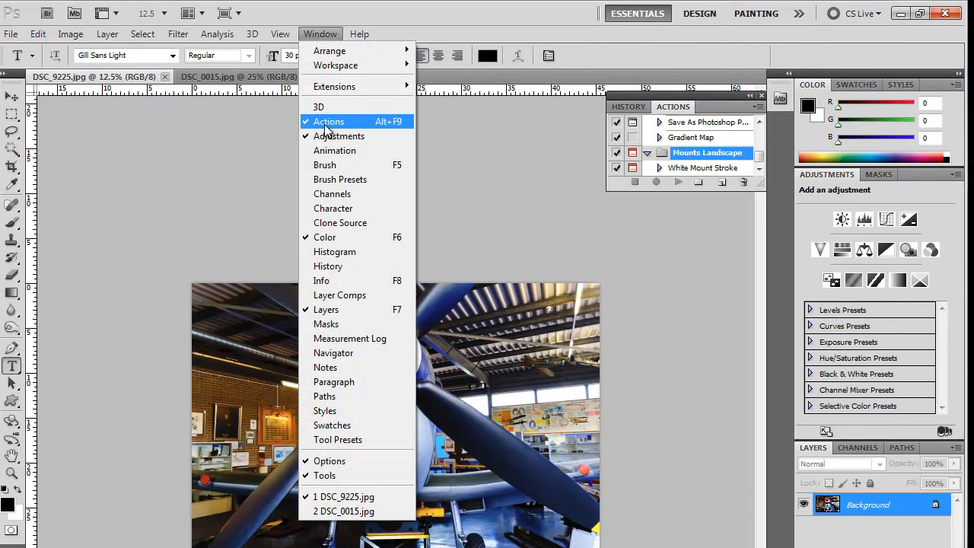
click(516, 149)
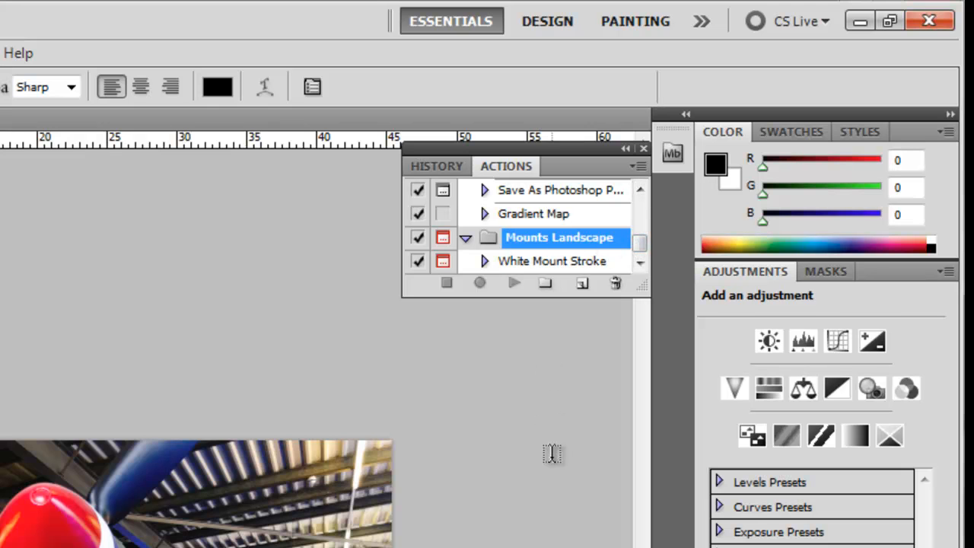
click(548, 286)
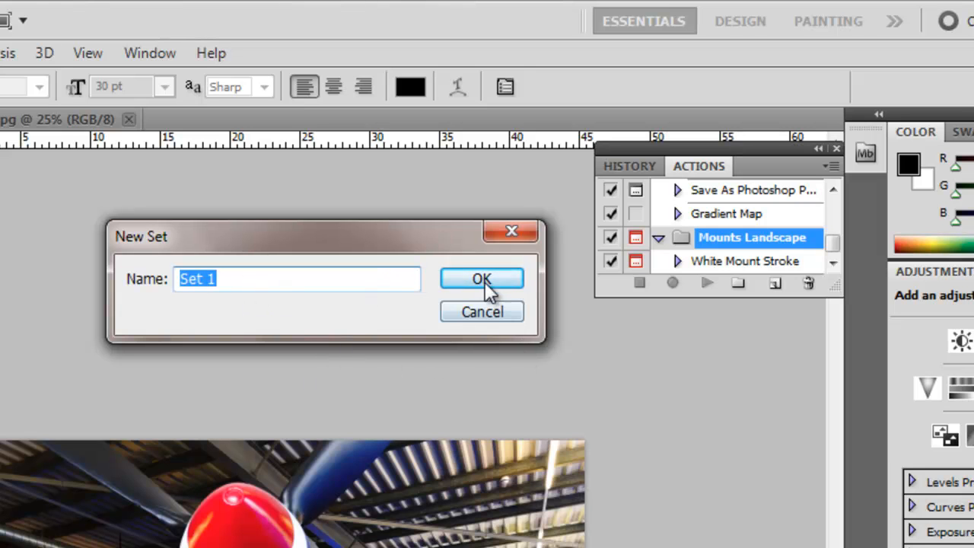
click(483, 313)
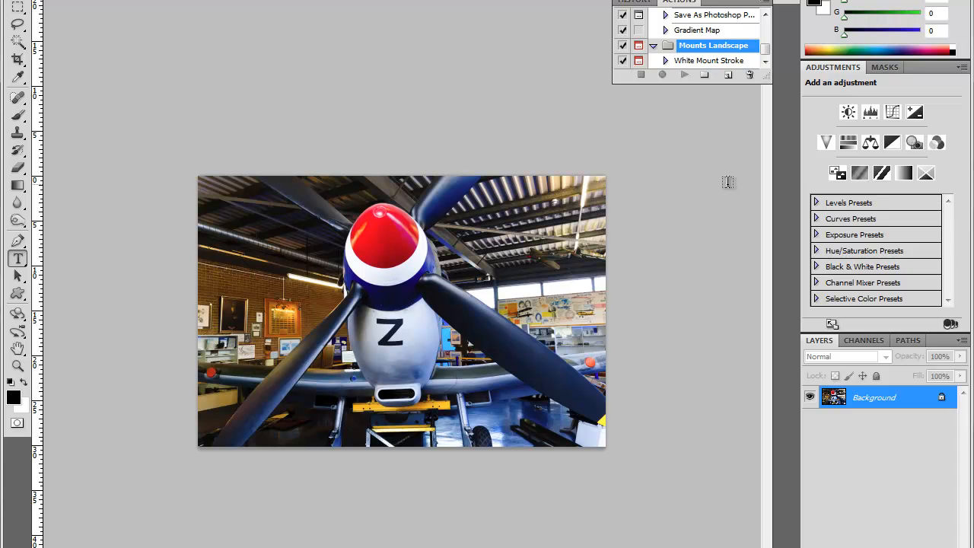
- Create an action named "Basic White mount" in the Mounts Landscape set and start recording it
click(728, 75)
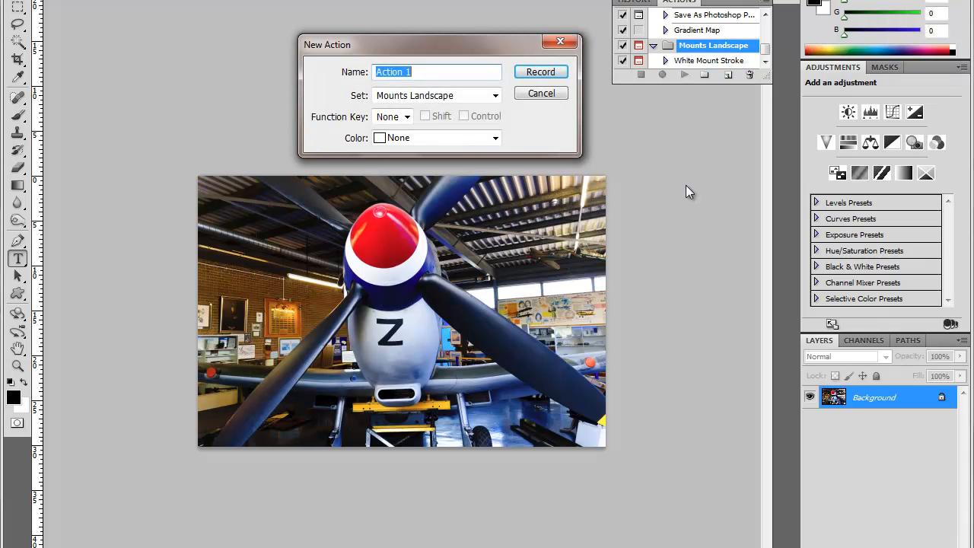
text(Basic White mount)
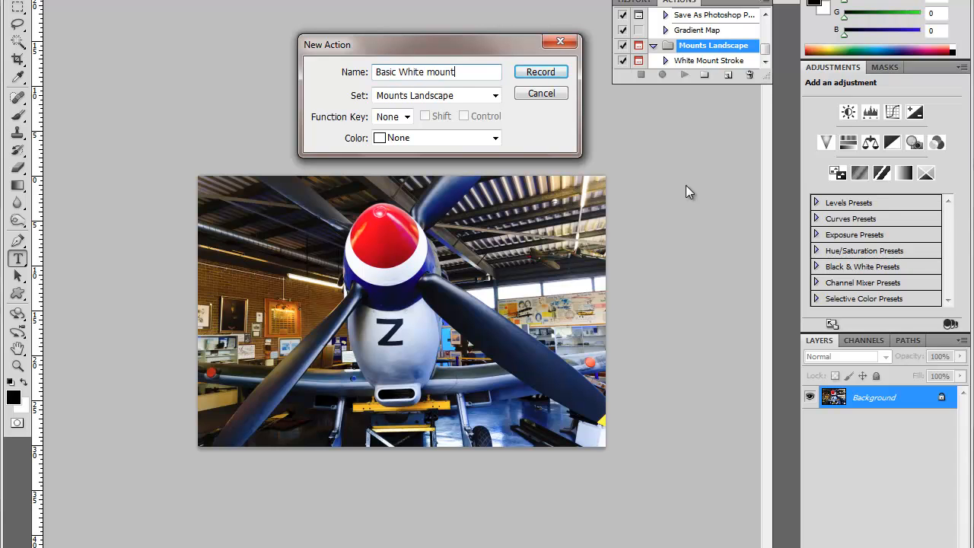
click(540, 72)
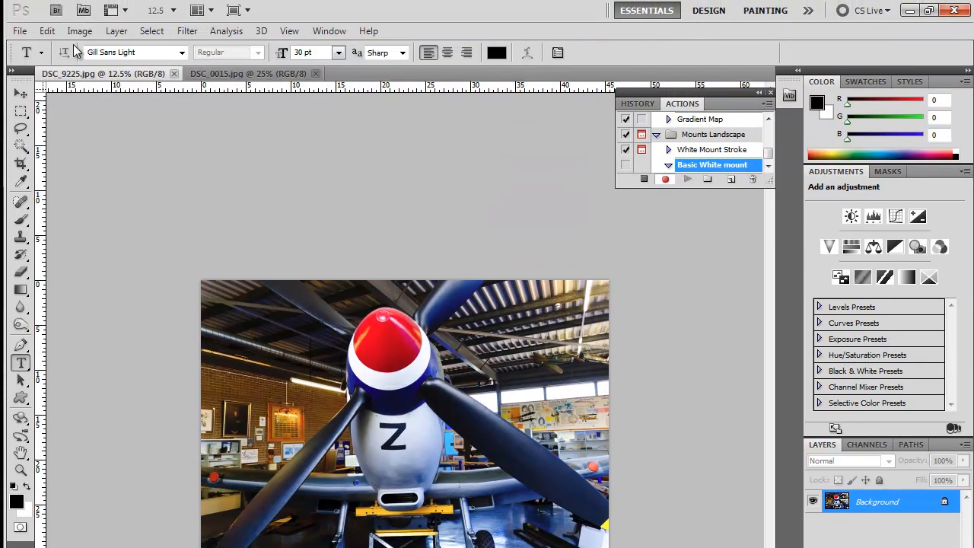
- Duplicate the DSC_9225 image under the default copy name
click(80, 32)
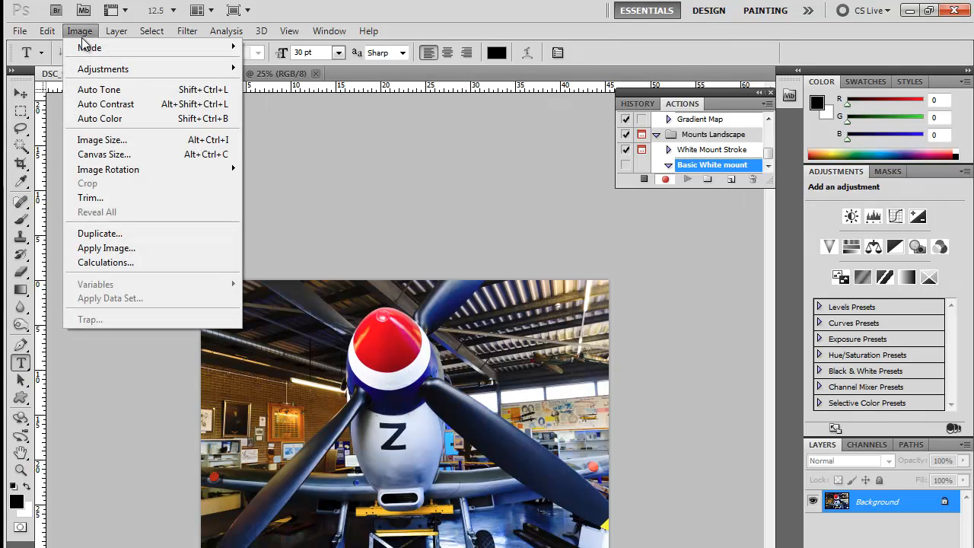
click(99, 234)
click(572, 175)
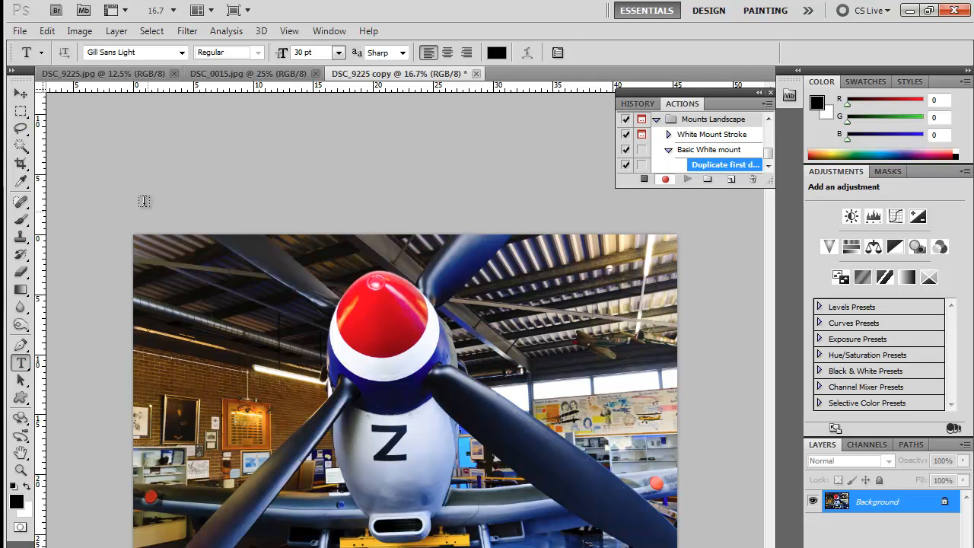
- Enlarge the copy's canvas by a relative 30 percent in width and 40 percent in height, with a white extension around the centred photo
click(79, 32)
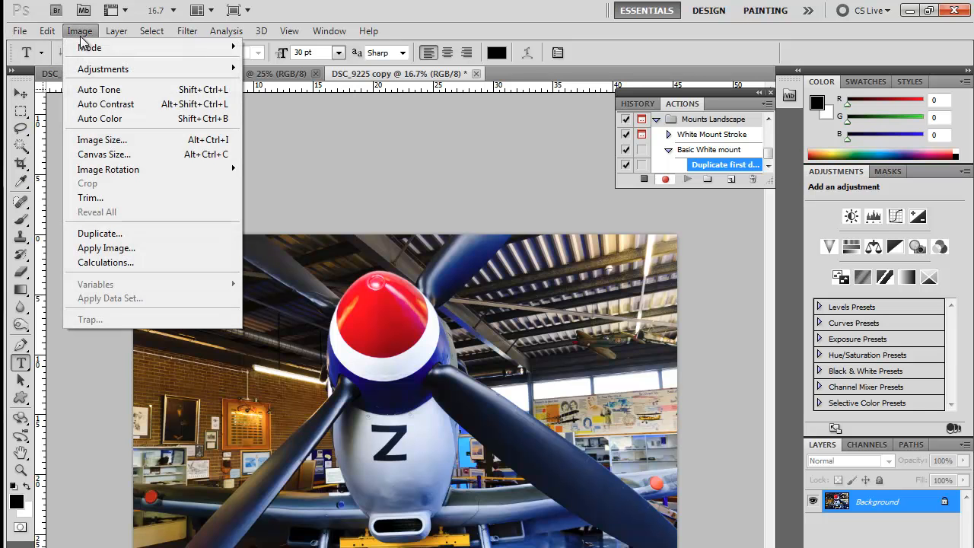
click(103, 155)
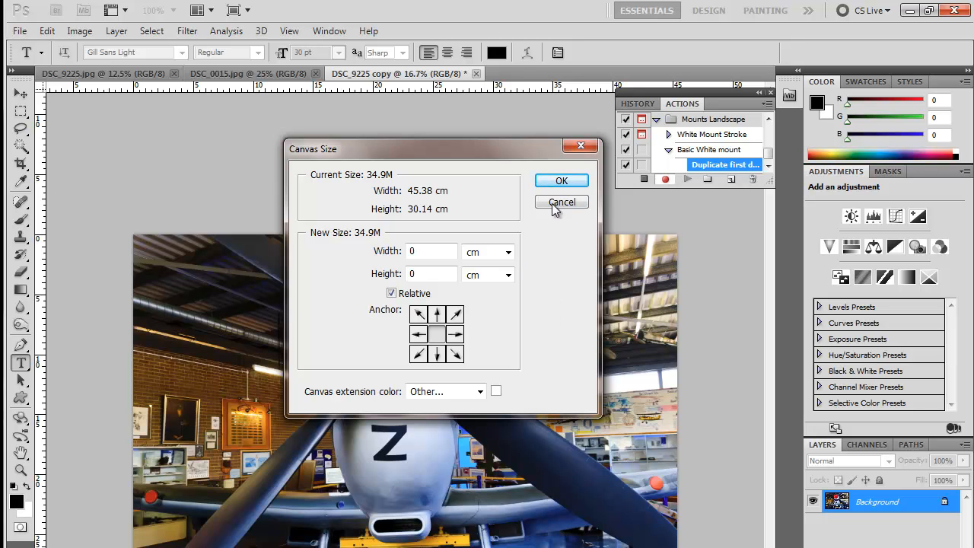
click(508, 252)
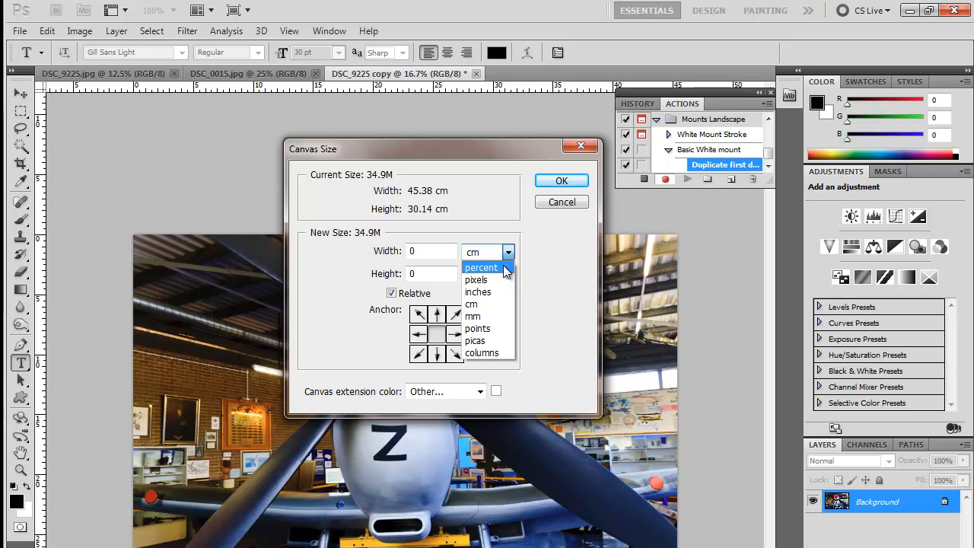
click(504, 268)
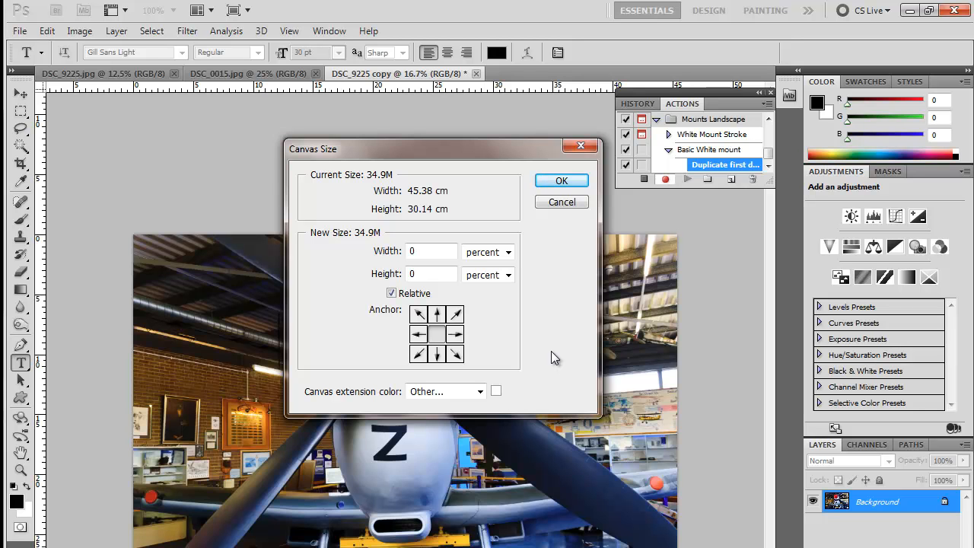
click(431, 256)
click(433, 274)
text(40)
click(506, 312)
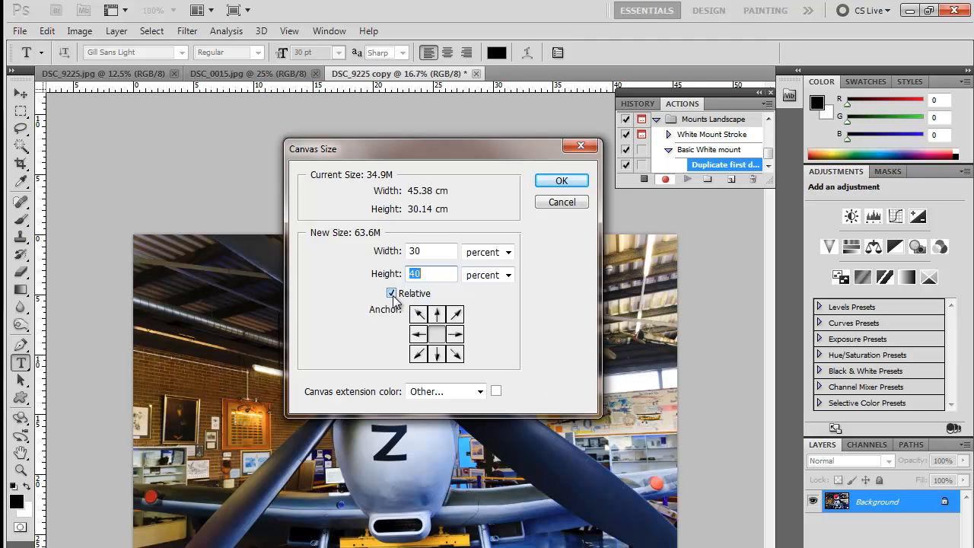
click(561, 181)
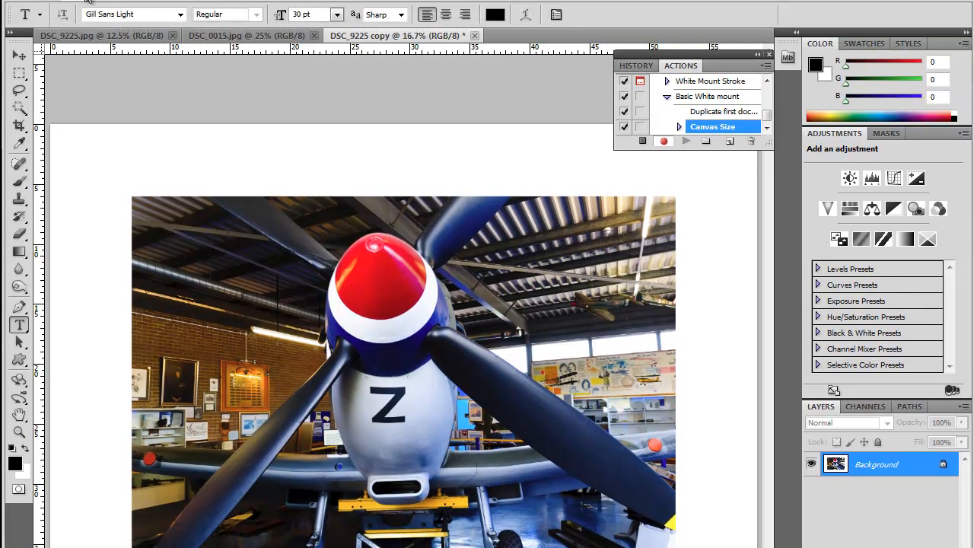
- Extend the canvas below the photo by a relative 10 percent in height, anchored at the top centre
click(80, 34)
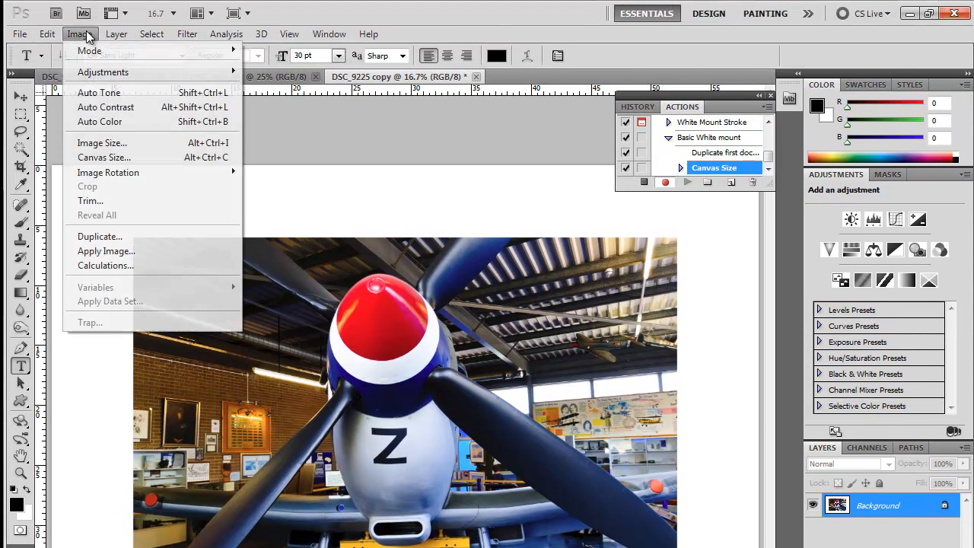
click(98, 157)
click(503, 279)
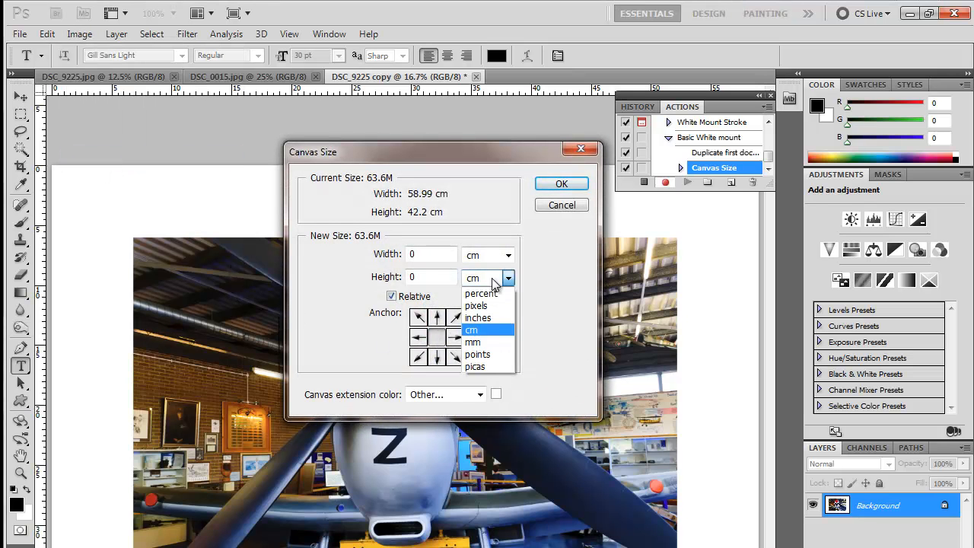
click(491, 295)
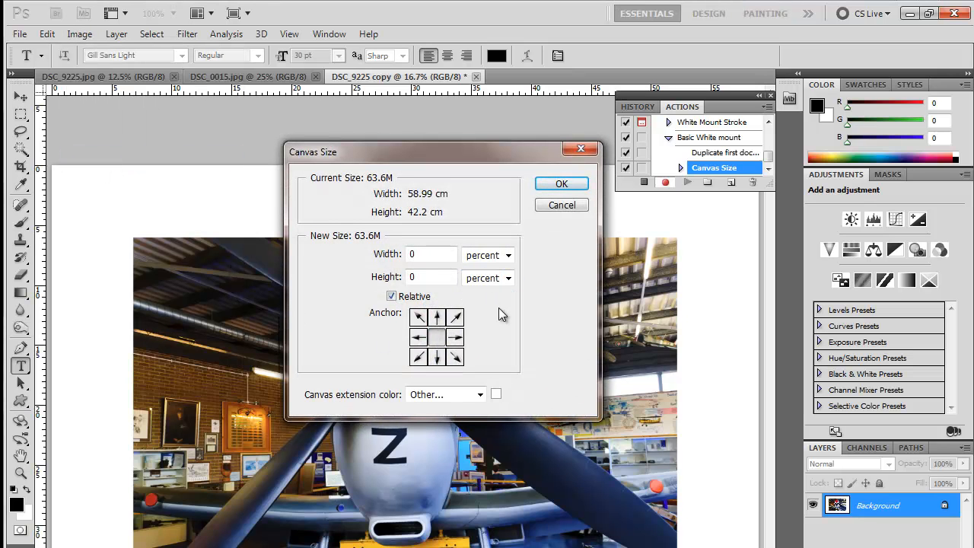
click(421, 276)
text(1)
click(441, 320)
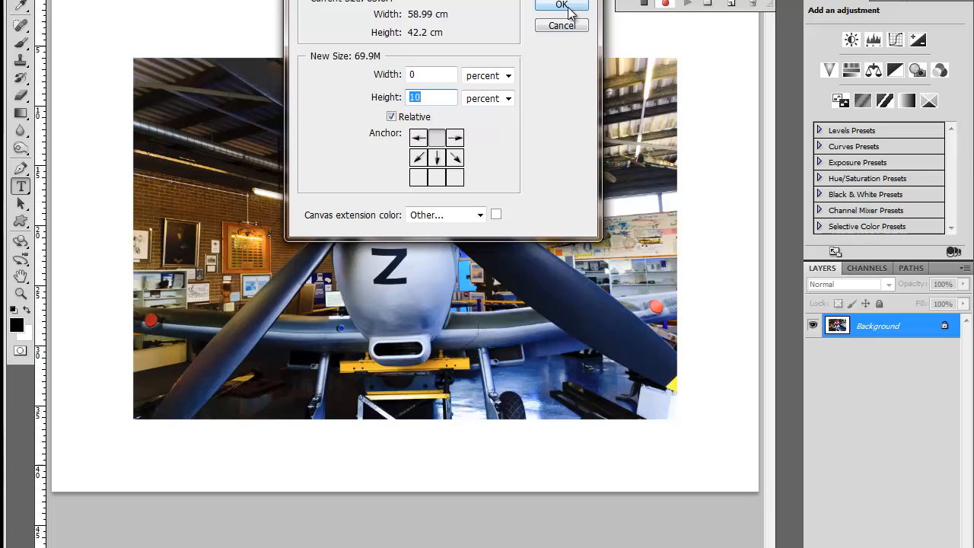
click(561, 184)
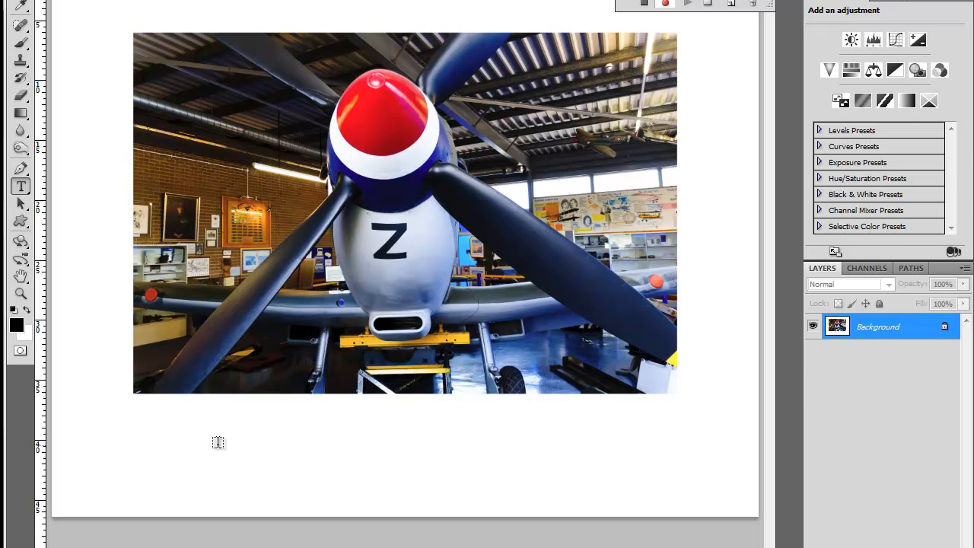
- Add the text "RJDee Photography" at 48 pt near the lower edge of the white mount
click(330, 493)
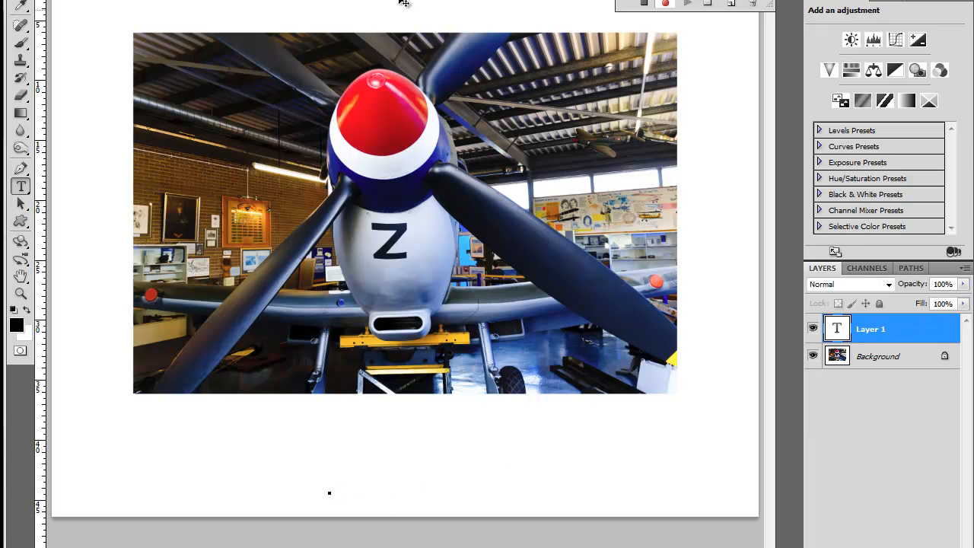
click(339, 0)
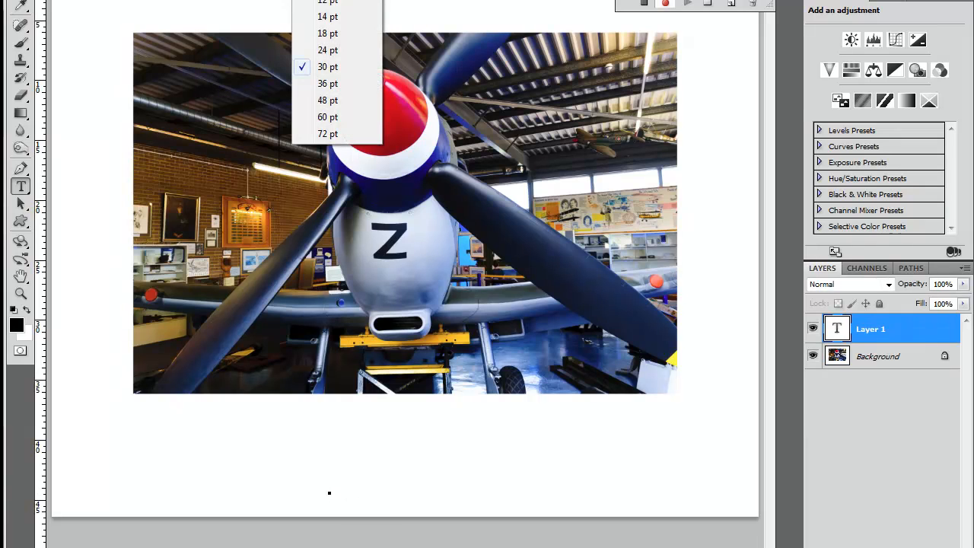
click(325, 97)
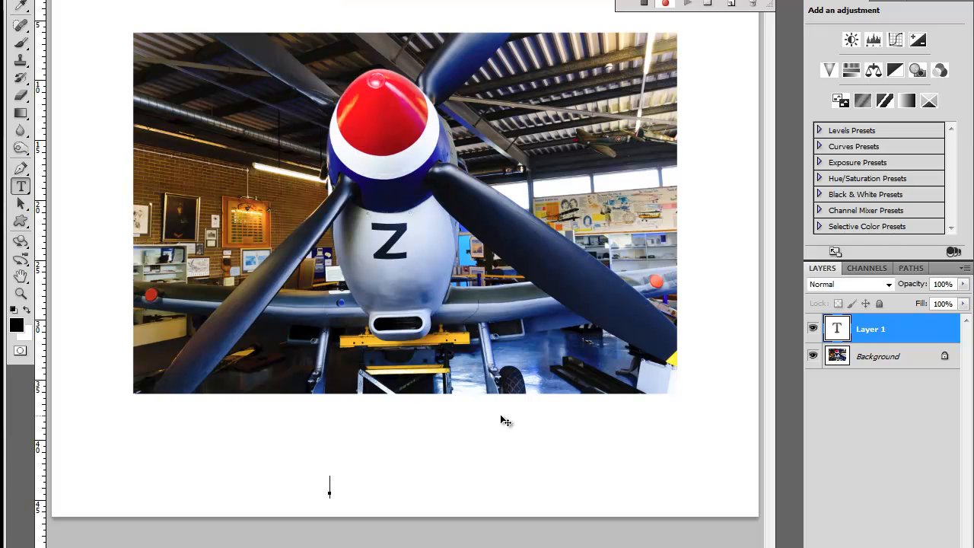
text(R JDee Photography)
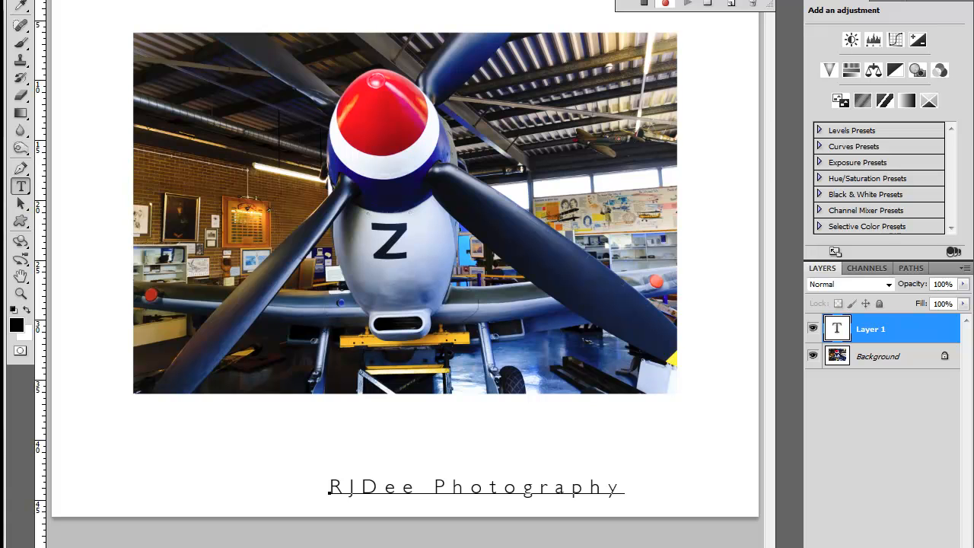
key(ctrl+Return)
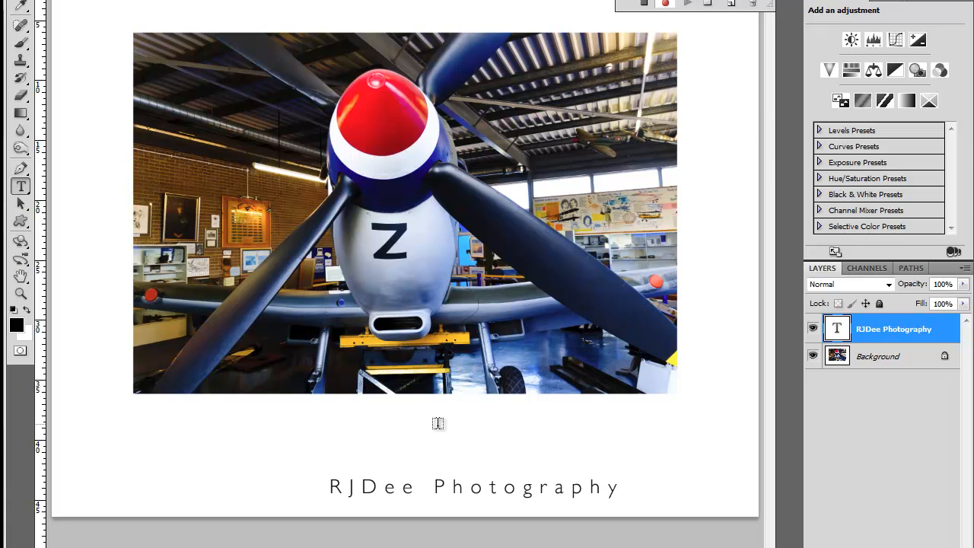
- Add the caption "Spitfire MK XVI" at 30 pt between the photo and the RJDee Photography text
click(398, 439)
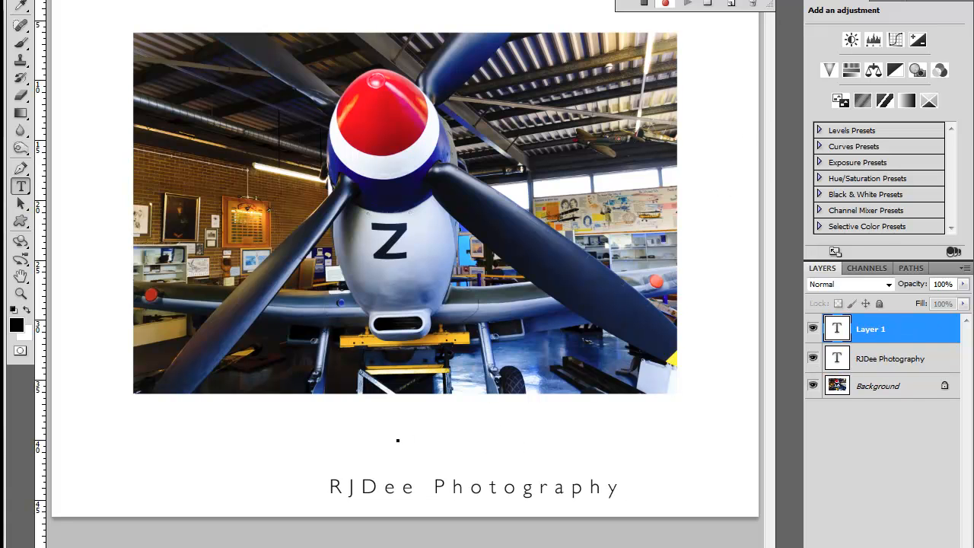
click(339, 0)
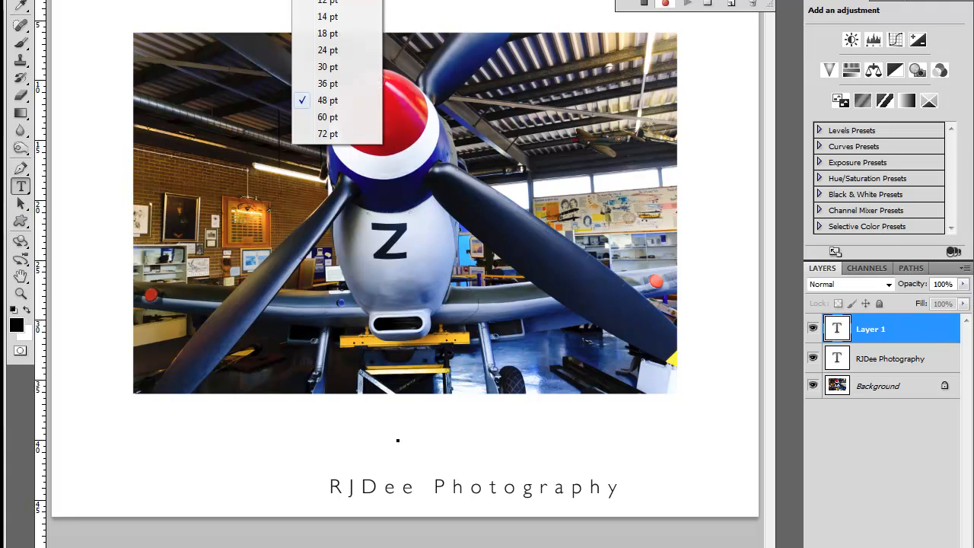
click(333, 67)
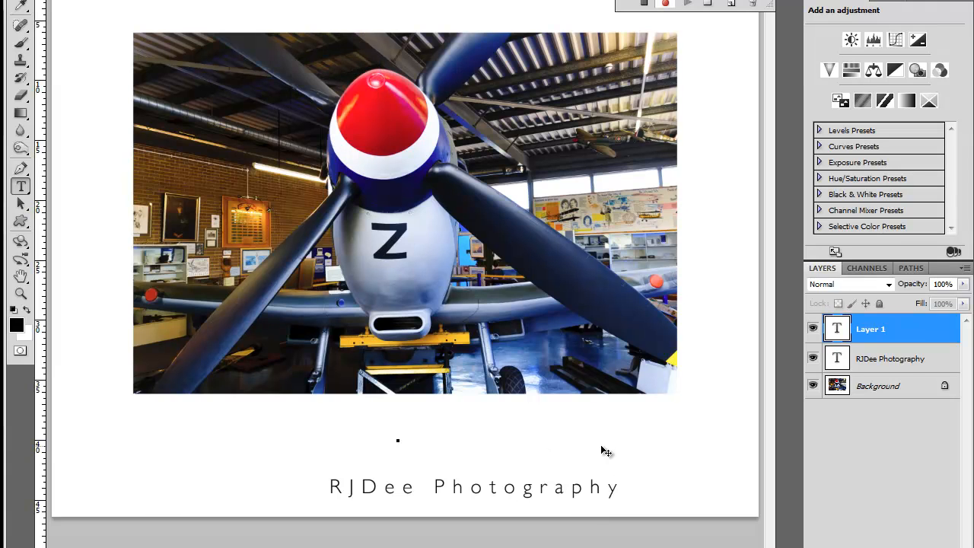
text(Spitfire)
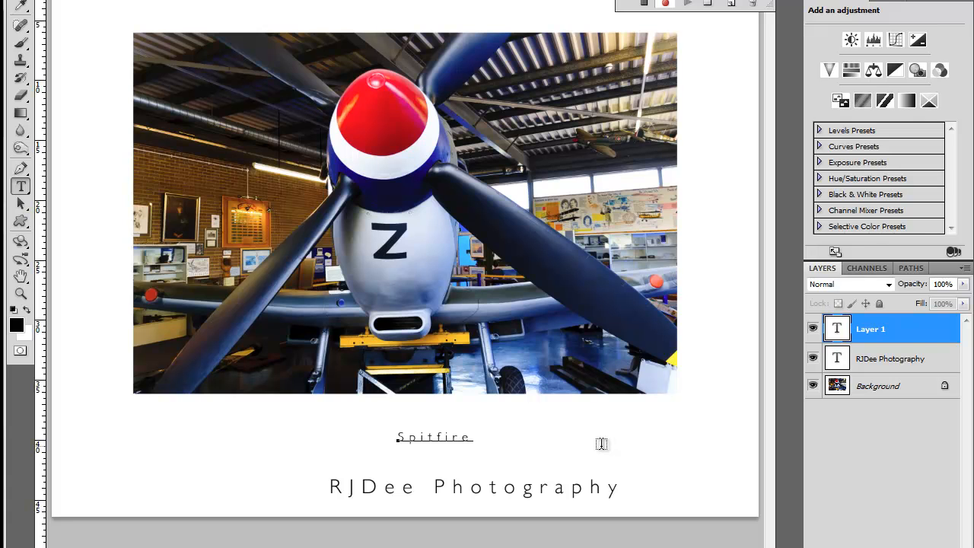
text( MK XVI)
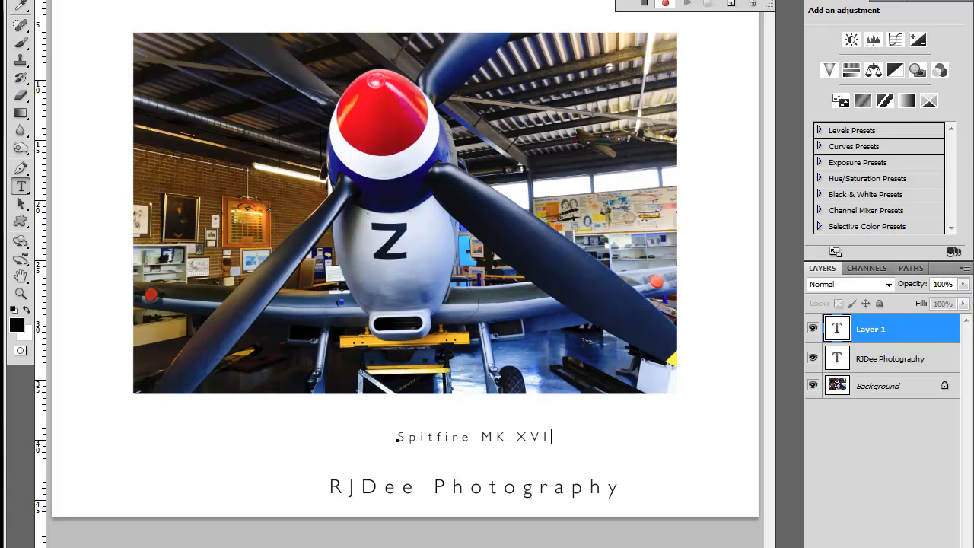
key(ctrl+Return)
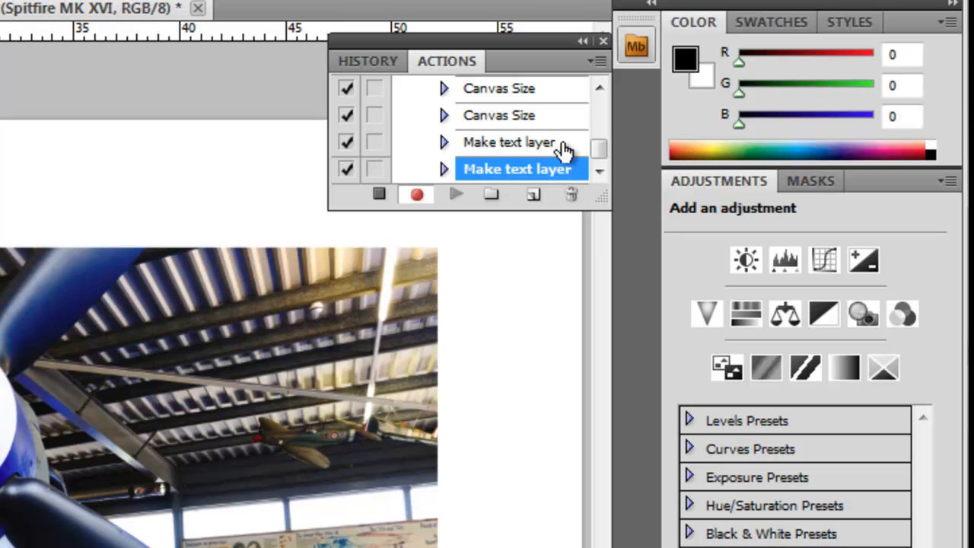
- Turn on the dialog pause for the first "Make text layer" step recorded in the action
click(374, 143)
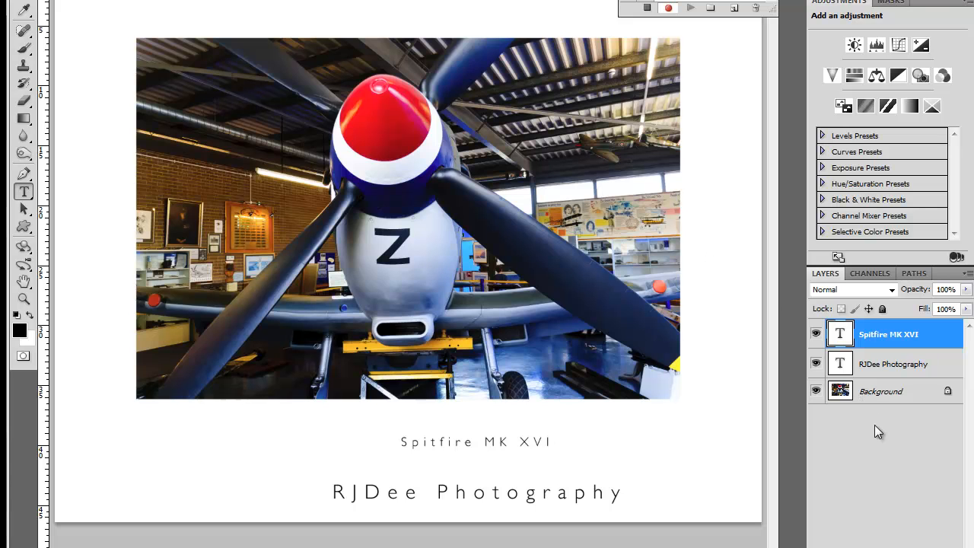
- Select both text layers together with the Background layer and align their horizontal centres
shift+click(843, 393)
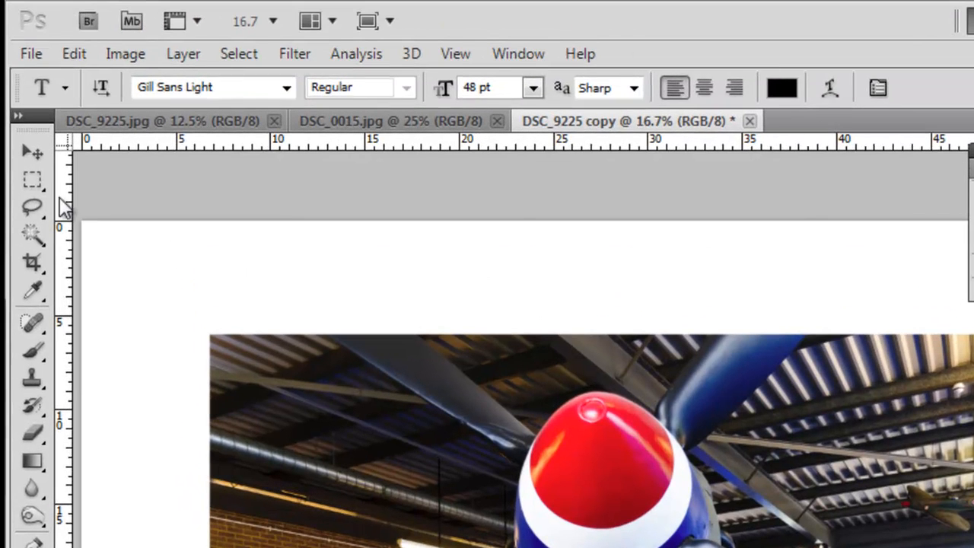
click(29, 65)
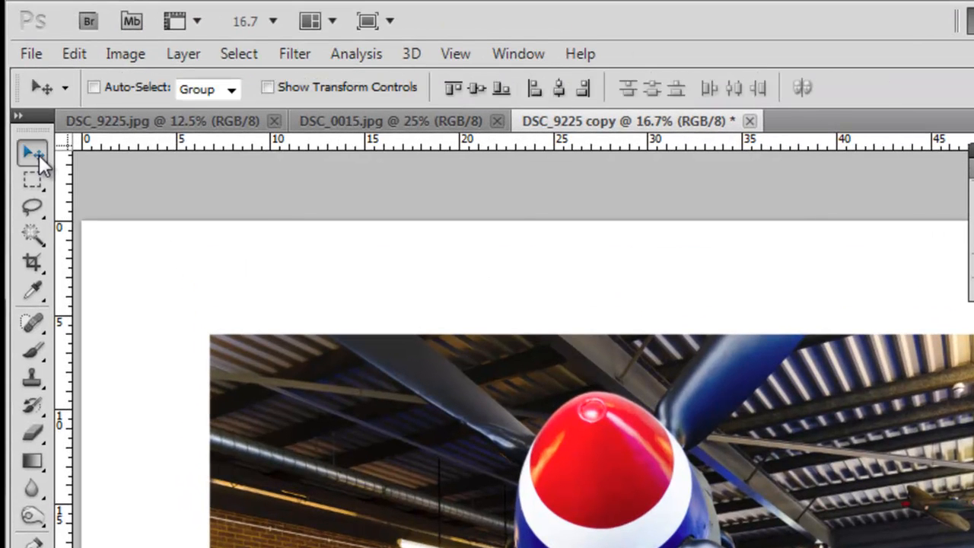
click(561, 88)
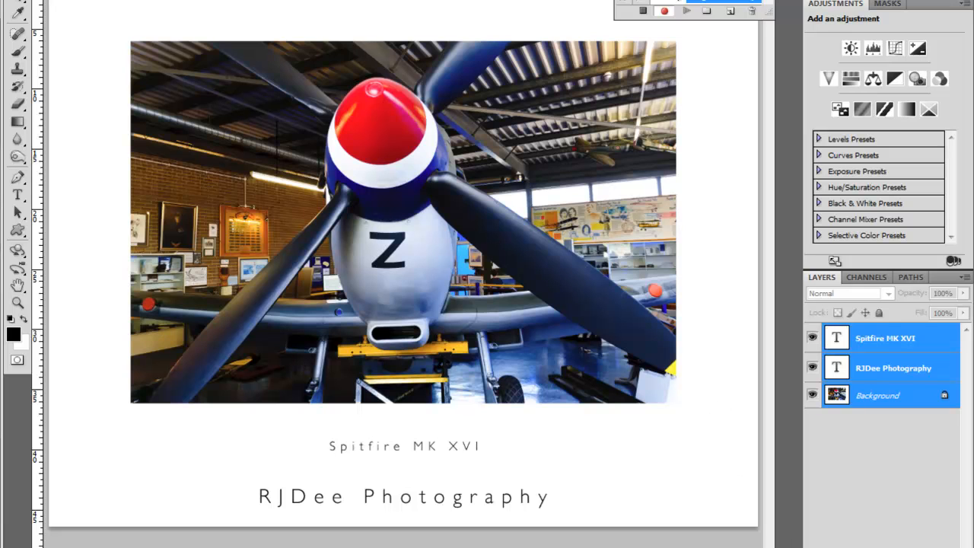
- Outline the whole canvas on a new layer with a 1 px black inside stroke, and set that layer's opacity to 62%
key(ctrl+shift+alt+n)
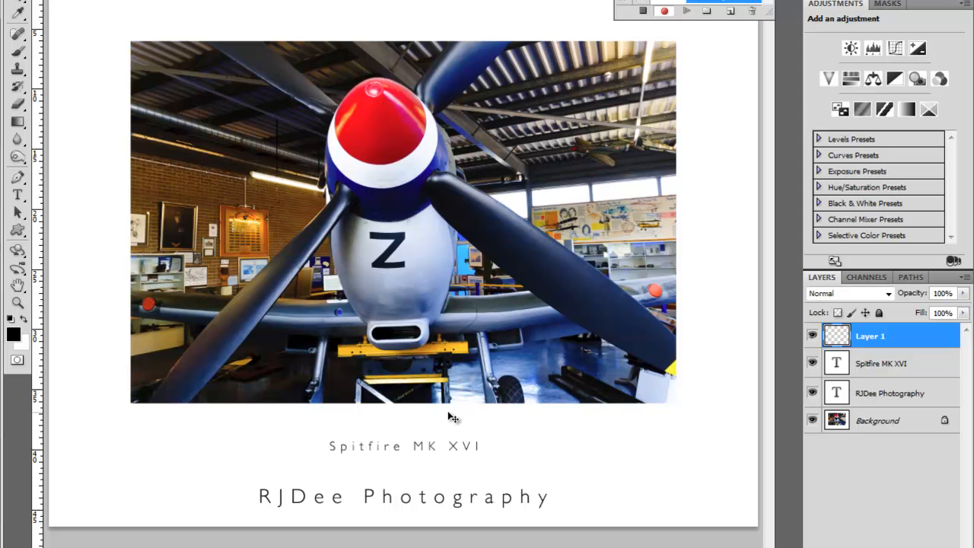
key(ctrl+a)
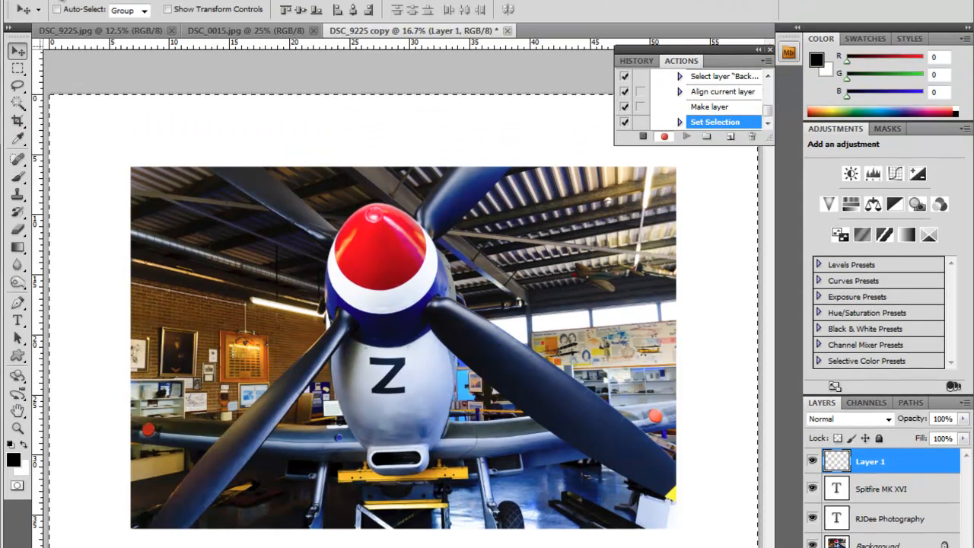
click(44, 34)
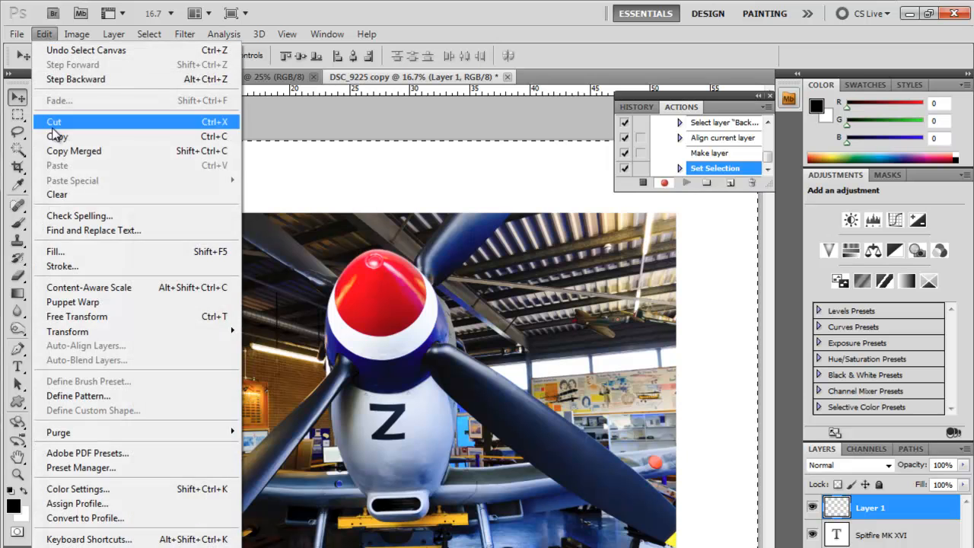
click(67, 266)
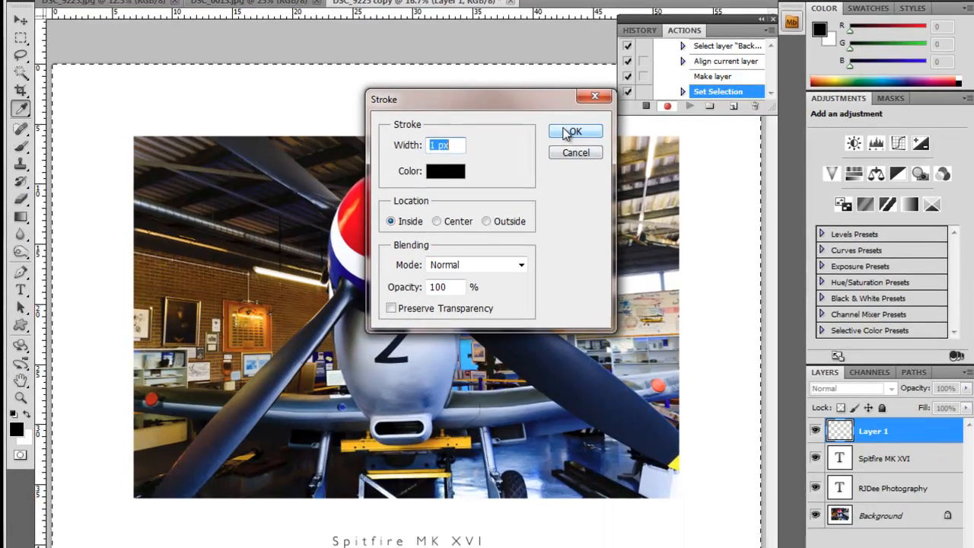
click(572, 207)
key(ctrl+d)
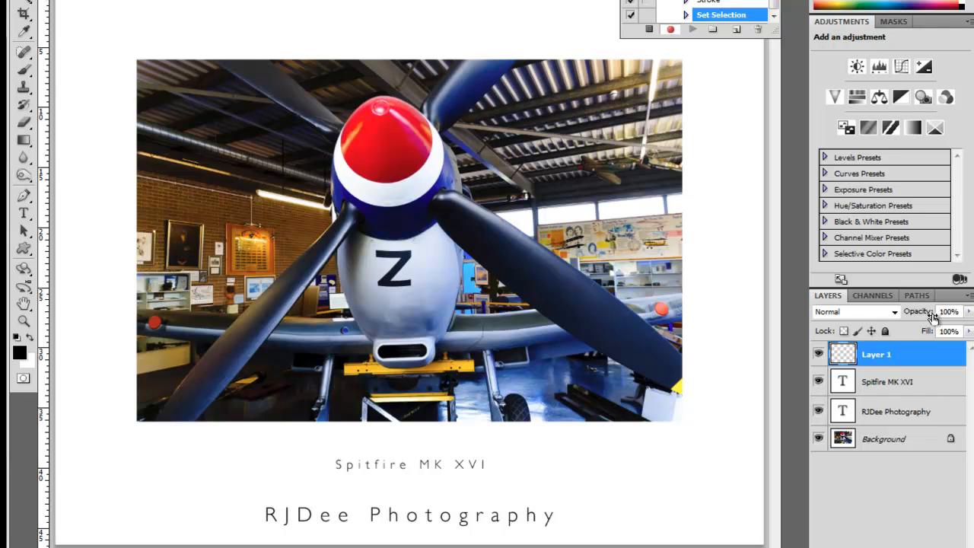
drag(933, 317, 904, 317)
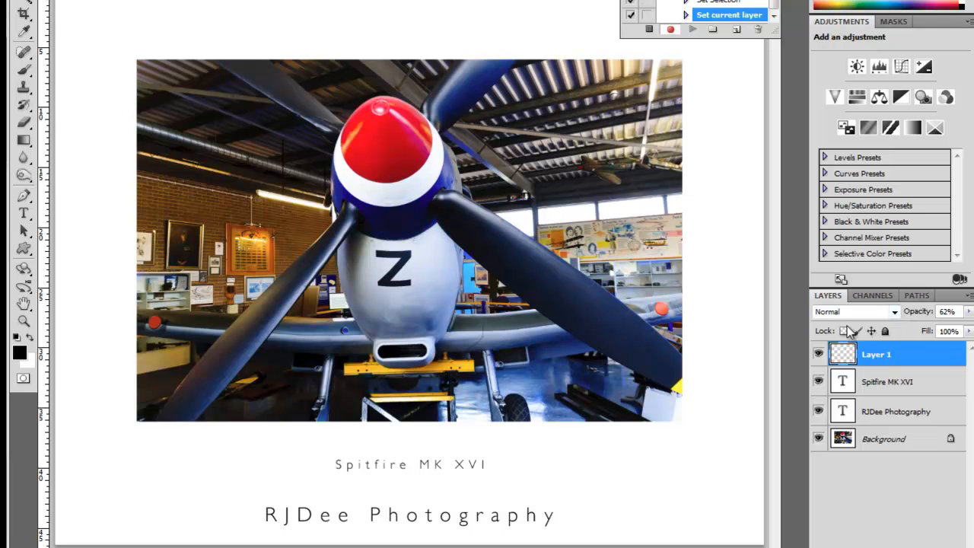
- Stop recording the action and close the mounted copy of the Spitfire photo without saving it
click(649, 29)
key(ctrl+w)
click(442, 132)
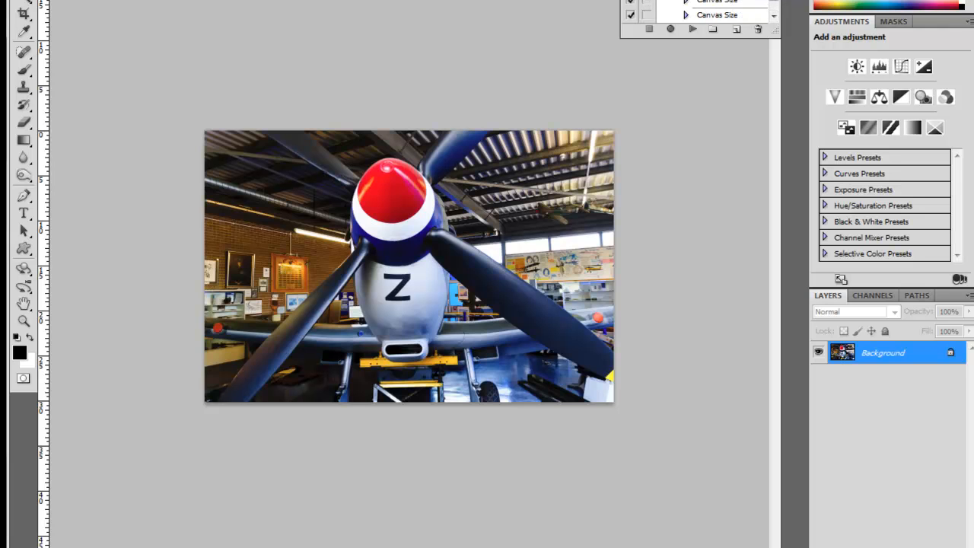
- Play the Basic White mount action on the Spitfire photo and the stone cottage photo, setting the cottage poster's RJDee Photography text to 30 pt
click(692, 29)
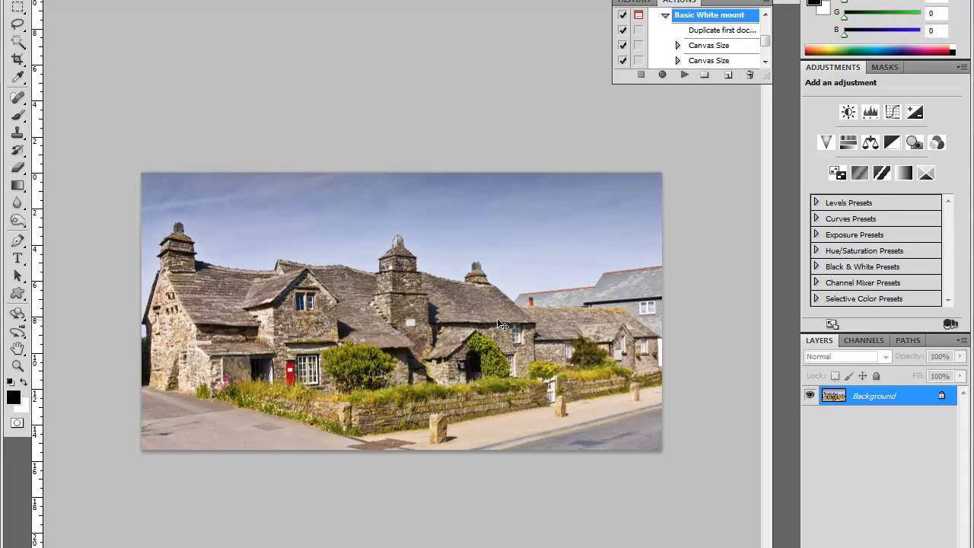
click(685, 75)
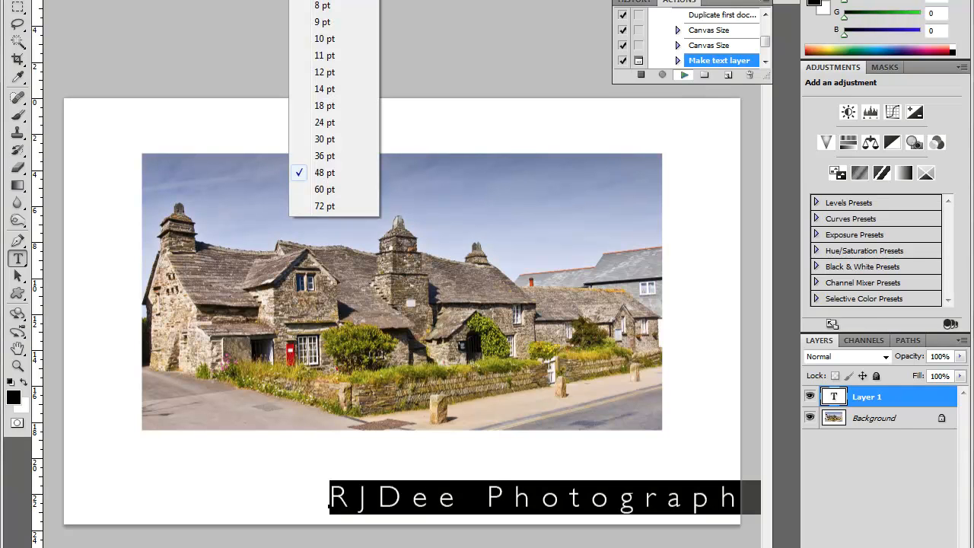
click(328, 141)
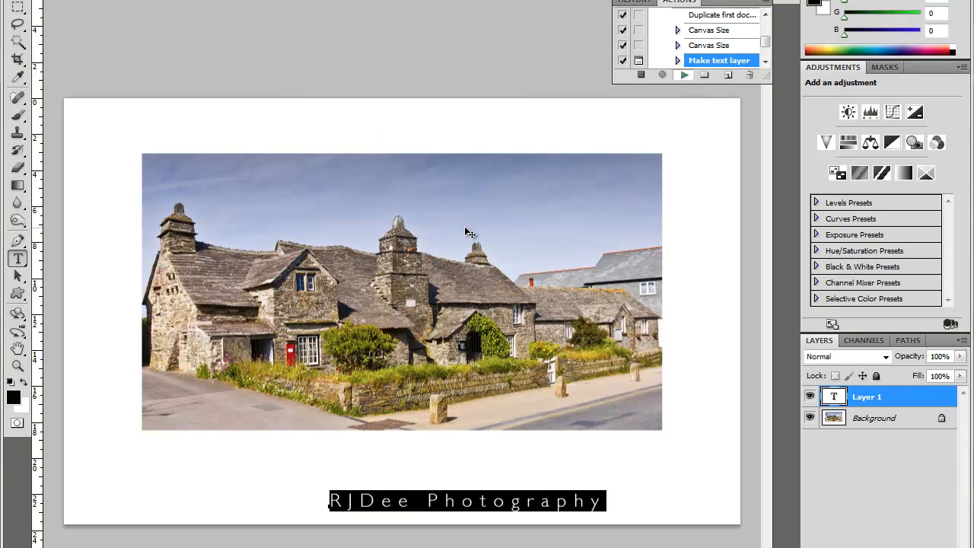
key(ctrl+Return)
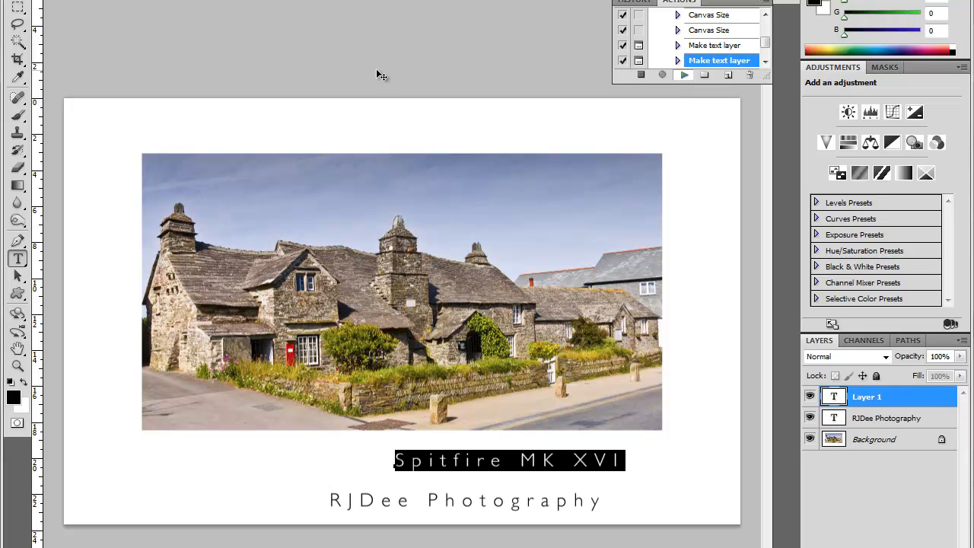
- Set the cottage poster's caption to 18 pt and replace its text with "The Old Post Office"
click(334, 0)
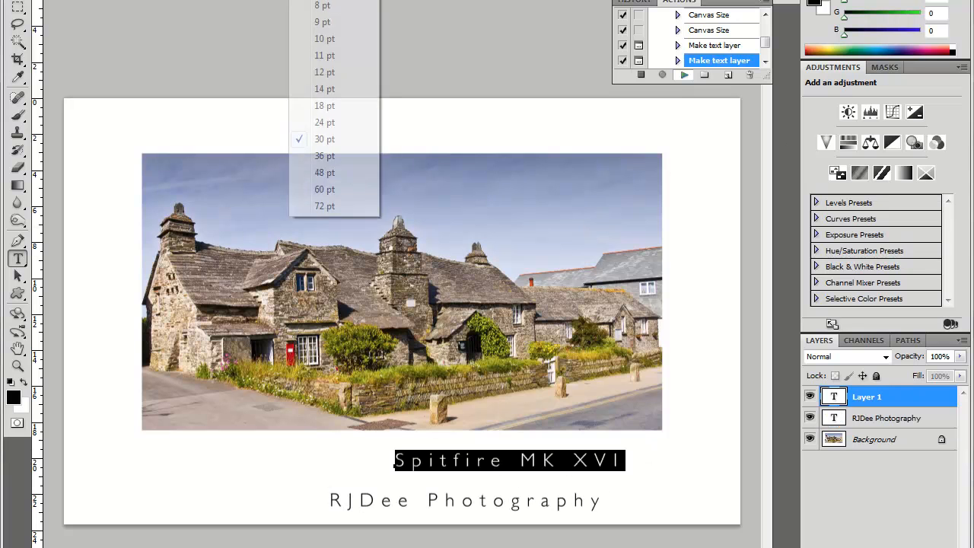
click(330, 106)
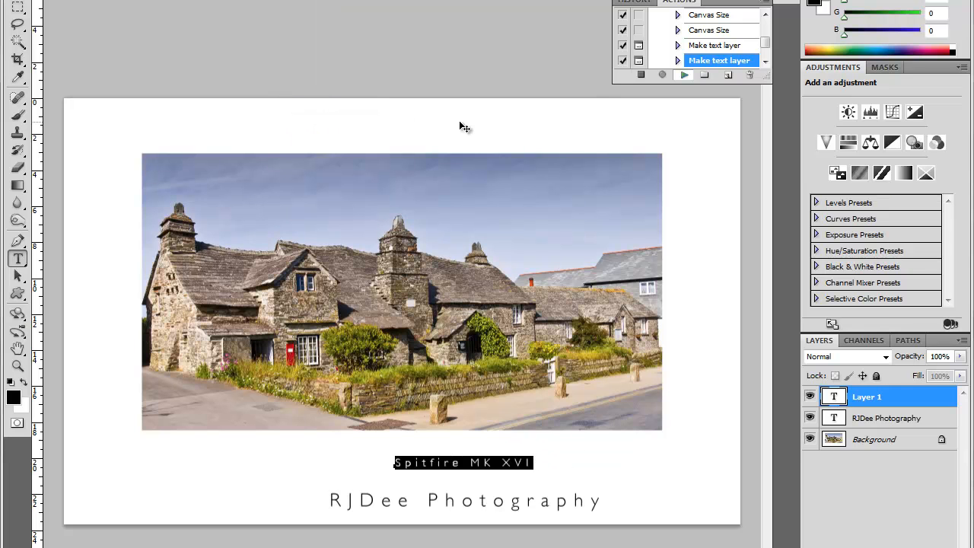
text(The )
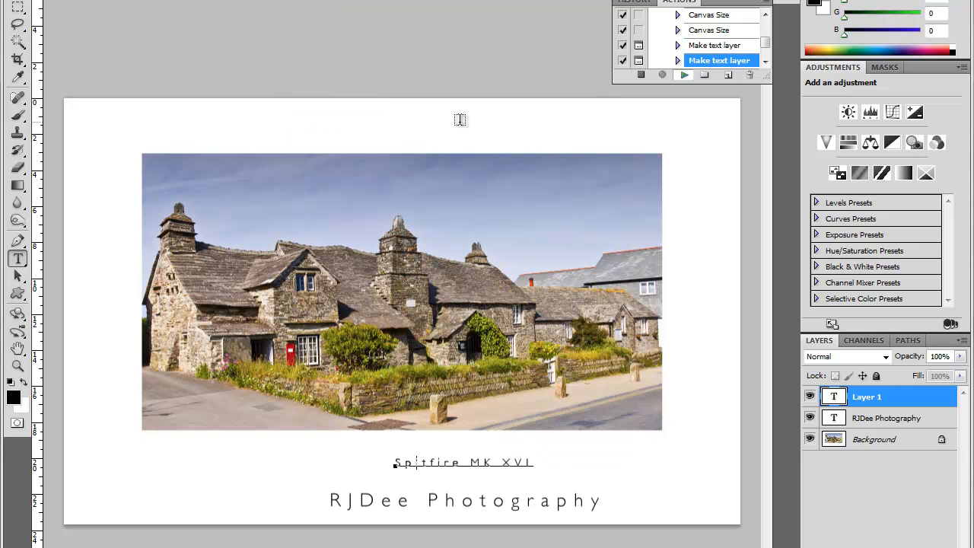
text(Old Post)
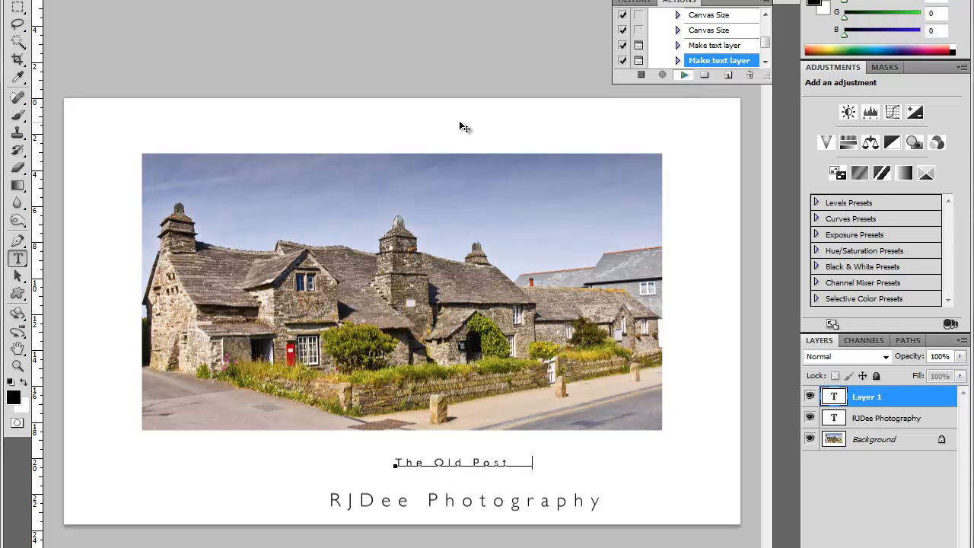
text( Office)
key(ctrl+Return)
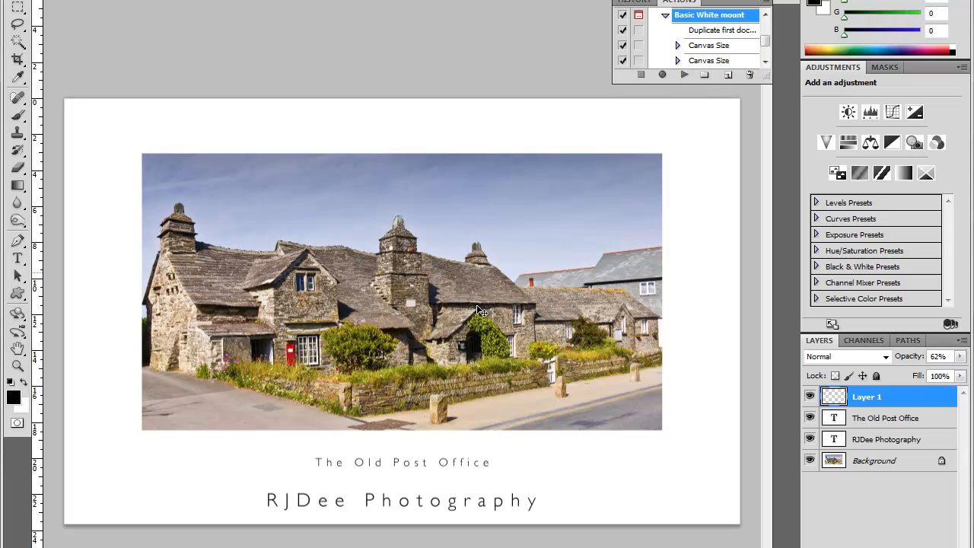